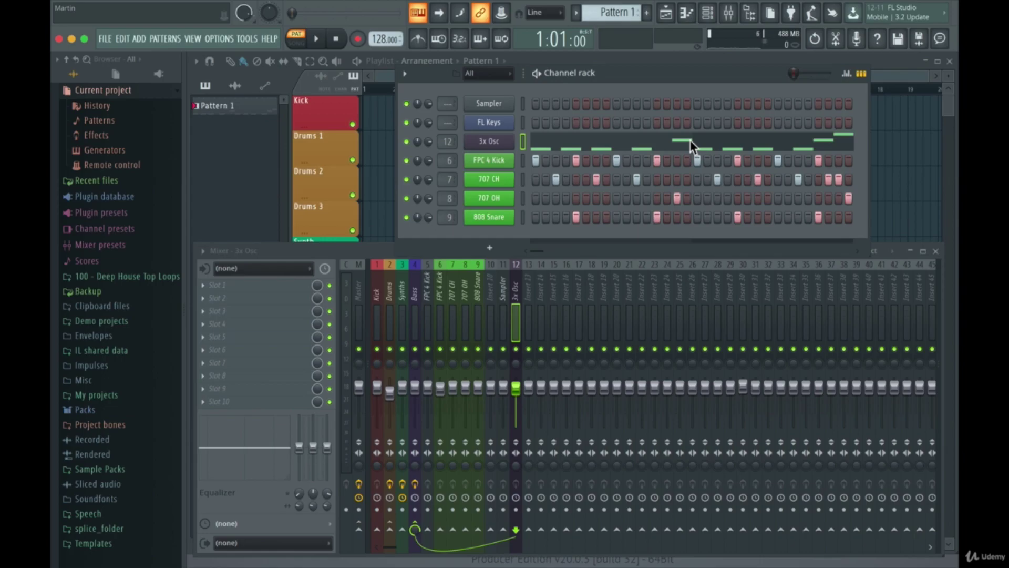
In MIDI settings, toggle the iRig KEYS 37 input off and back on so it stays enabled
click(220, 39)
click(231, 66)
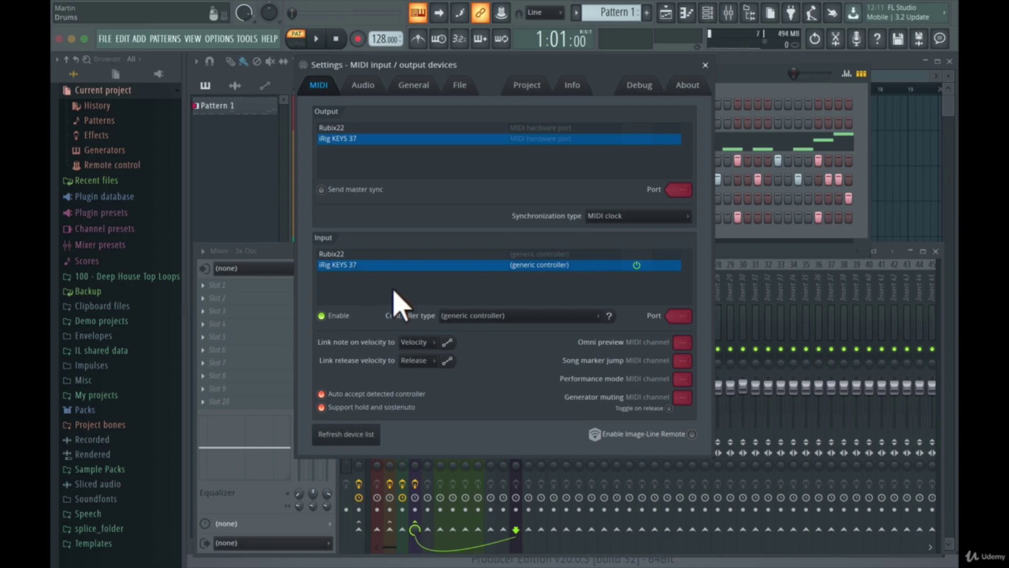
click(329, 322)
click(329, 323)
Browse the controller models and keep iRig KEYS 37 set to (generic controller)
click(461, 316)
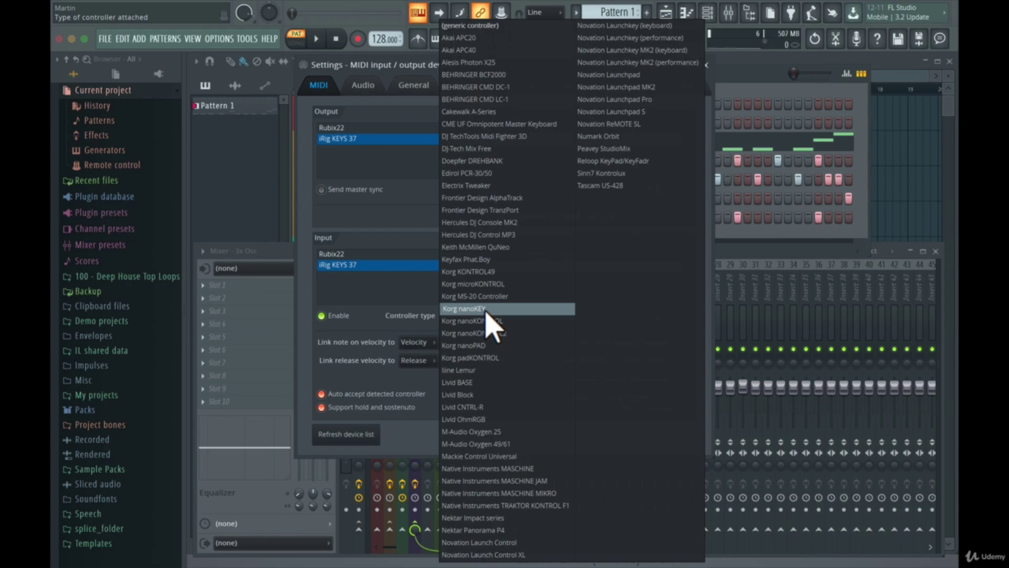
click(455, 27)
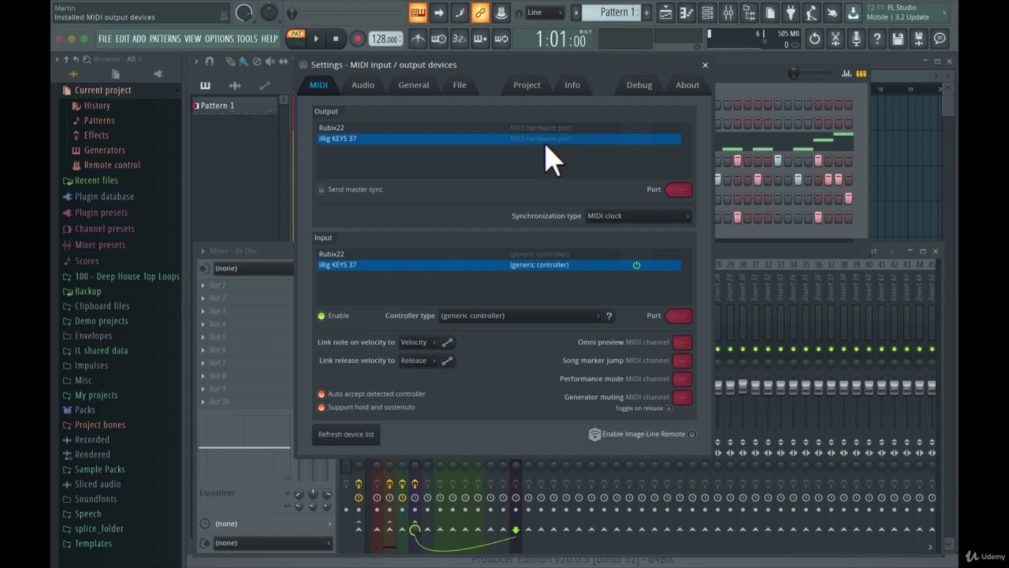
Close MIDI settings and check the 3x Osc channel's Receive notes from option for iRig KEYS 37
click(705, 65)
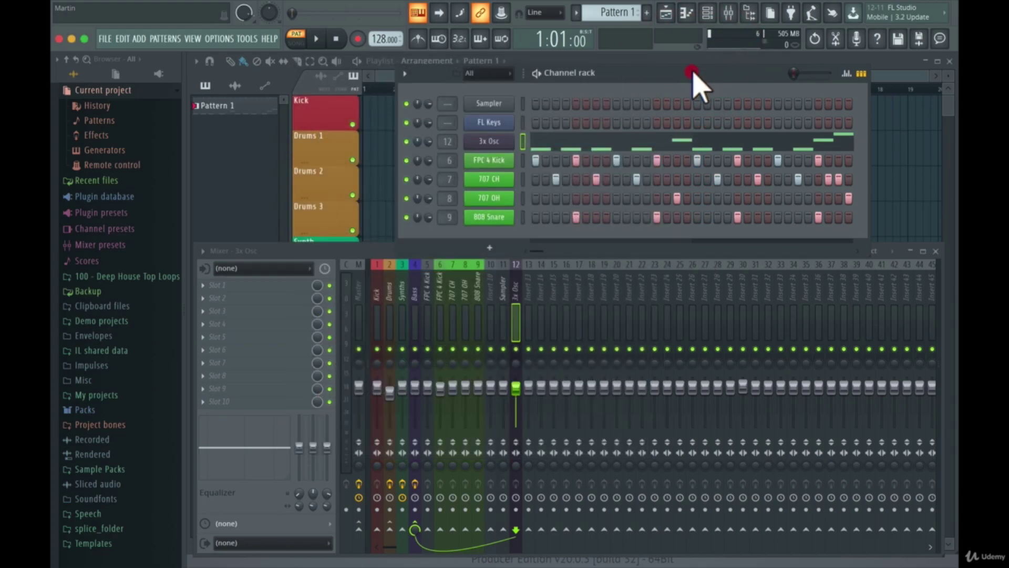
right_click(492, 143)
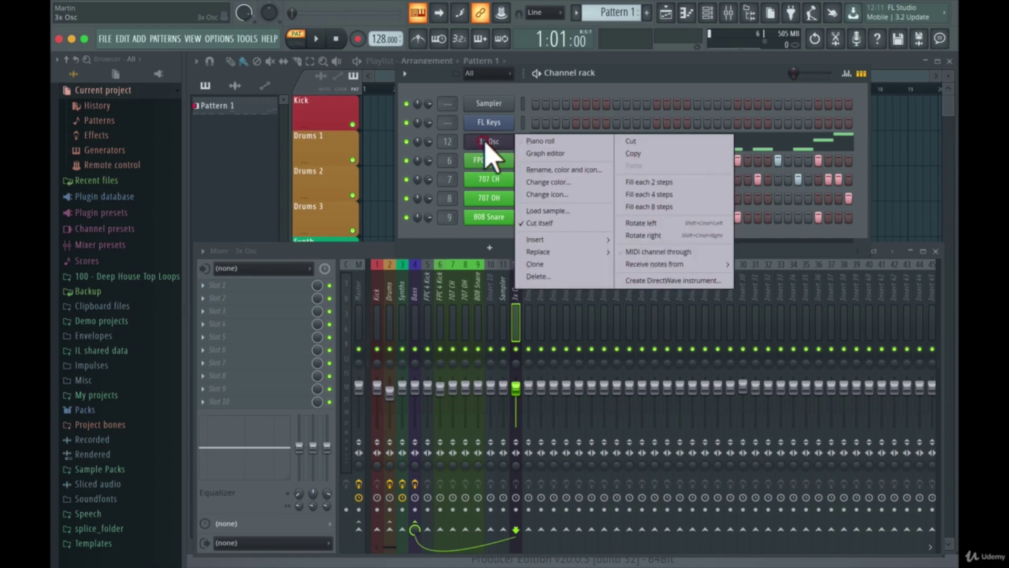
mouse_move(646, 266)
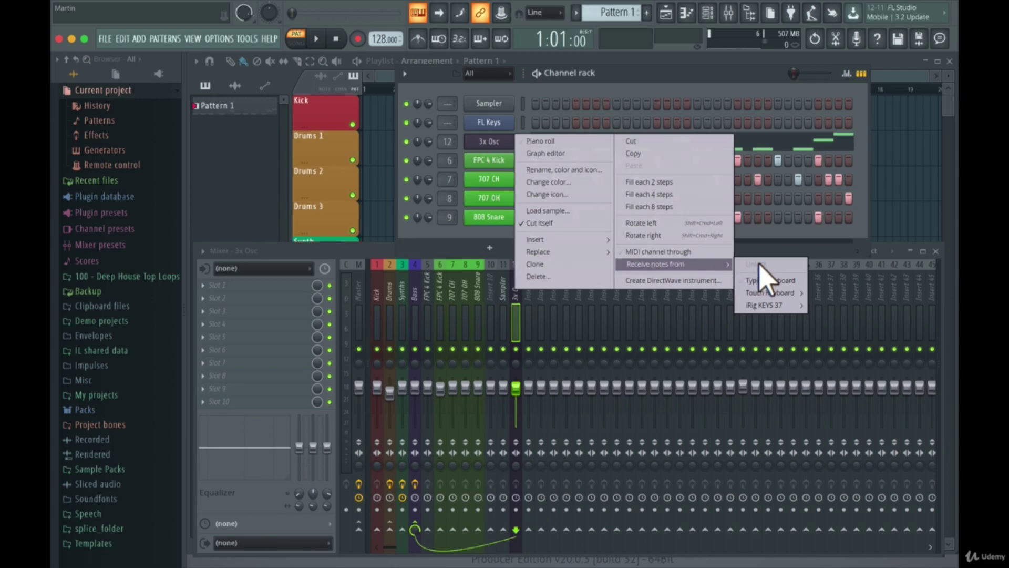
mouse_move(760, 308)
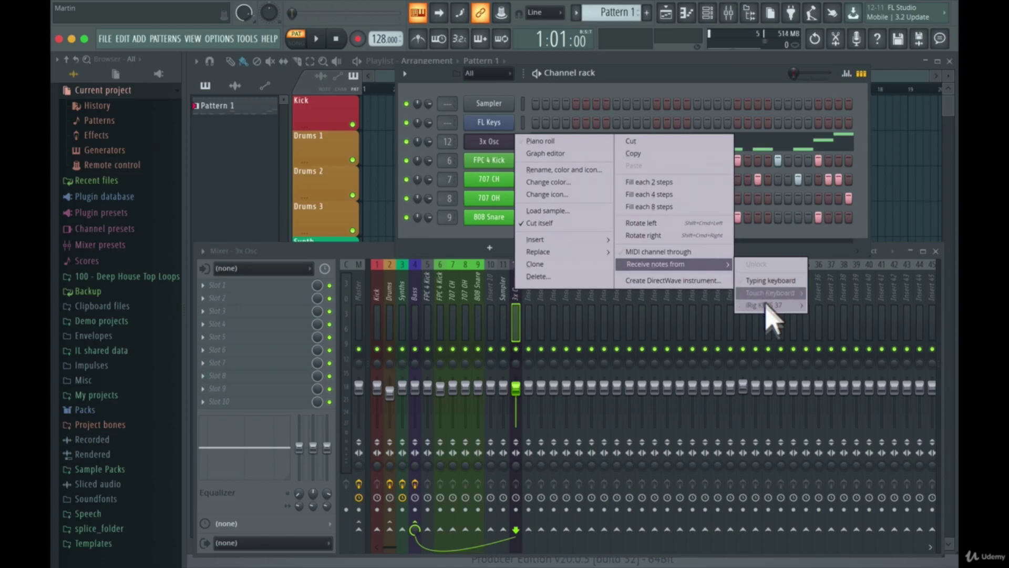
mouse_move(770, 306)
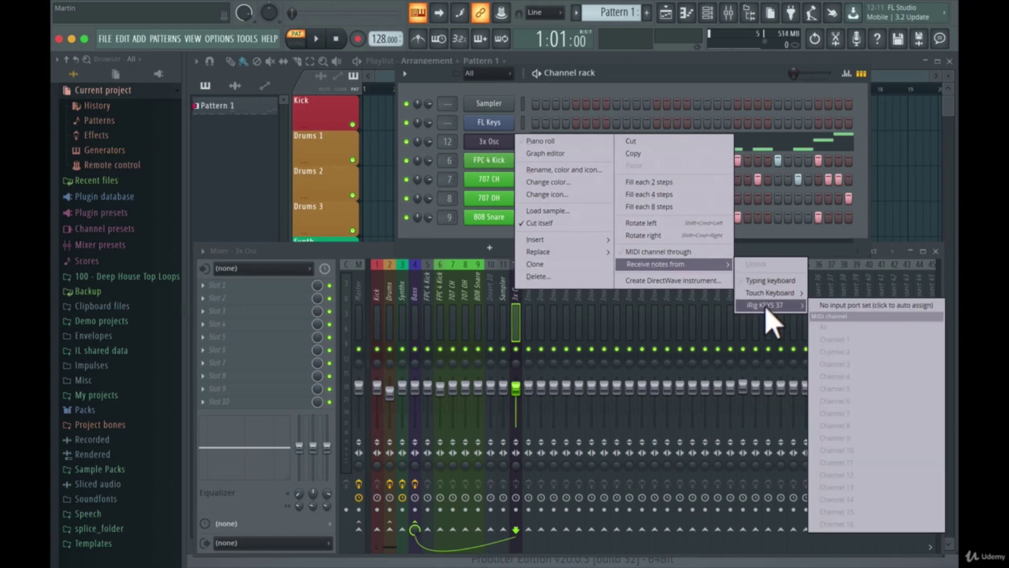
click(832, 330)
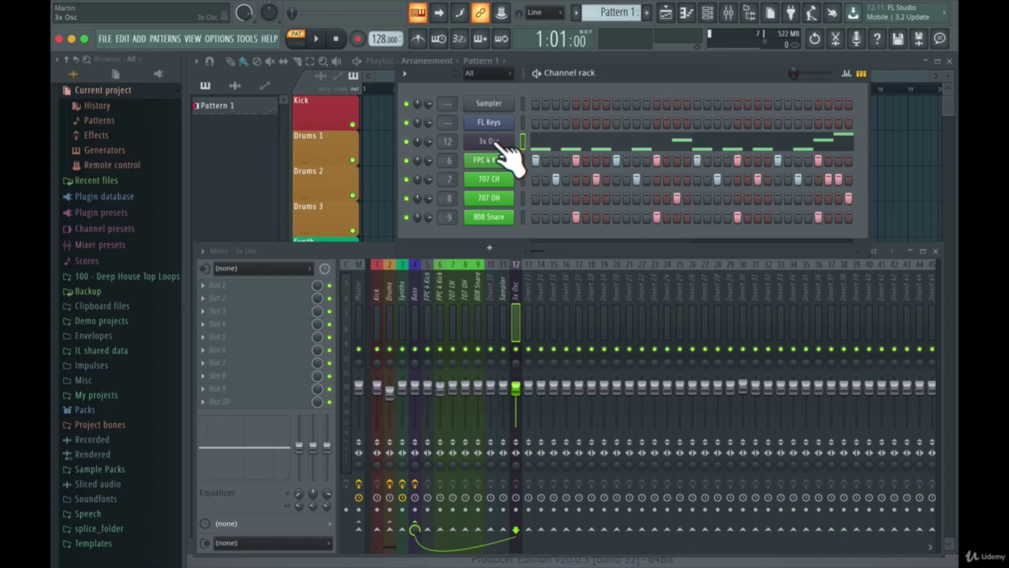
Open 3x Osc and link its Osc 1 COARSE knob to a hardware controller knob
click(488, 142)
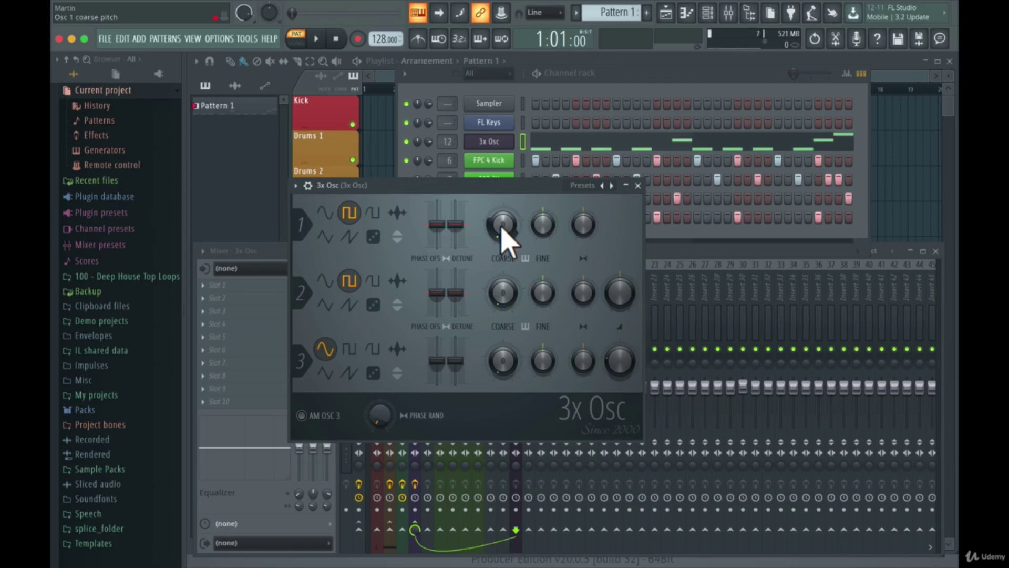
right_click(503, 230)
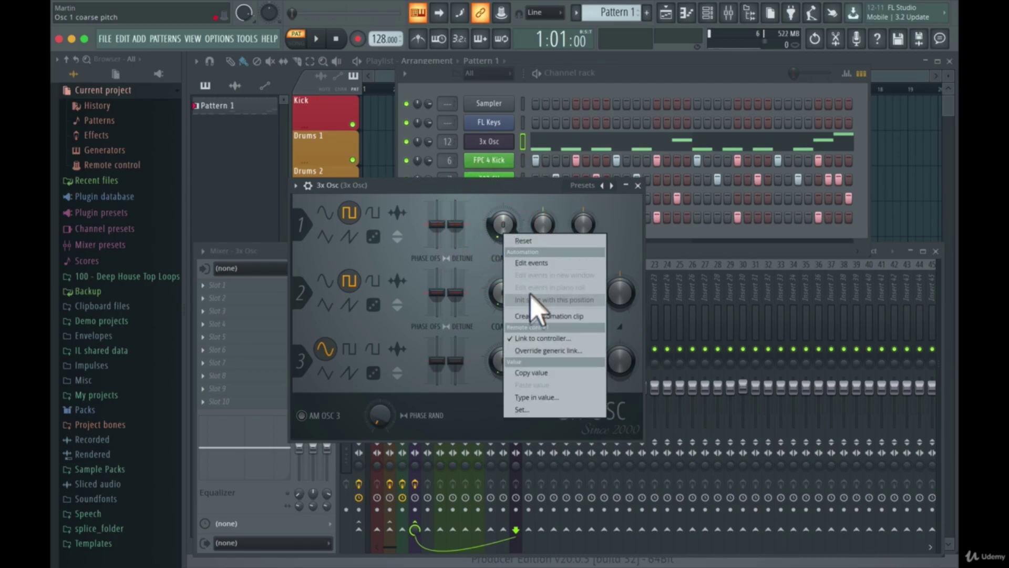
click(521, 338)
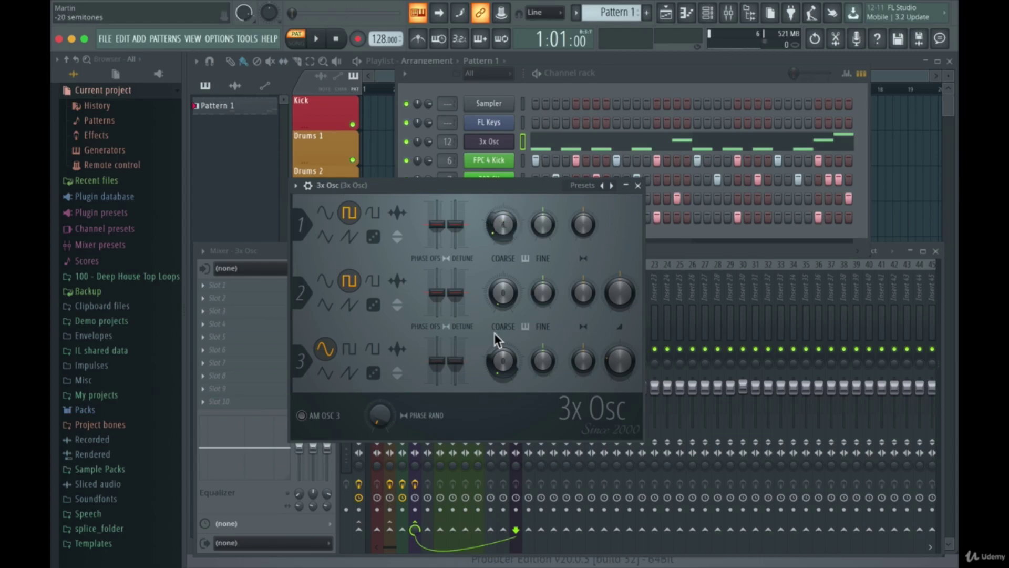
Link Osc 2 COARSE to a hardware knob, then check and dismiss the Osc 1 FINE menu
right_click(505, 308)
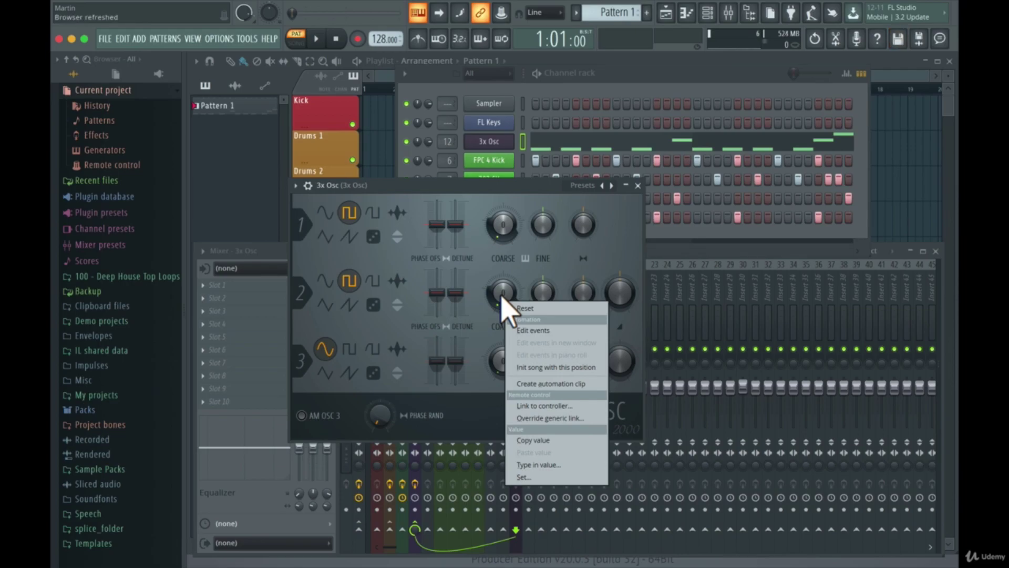
click(536, 406)
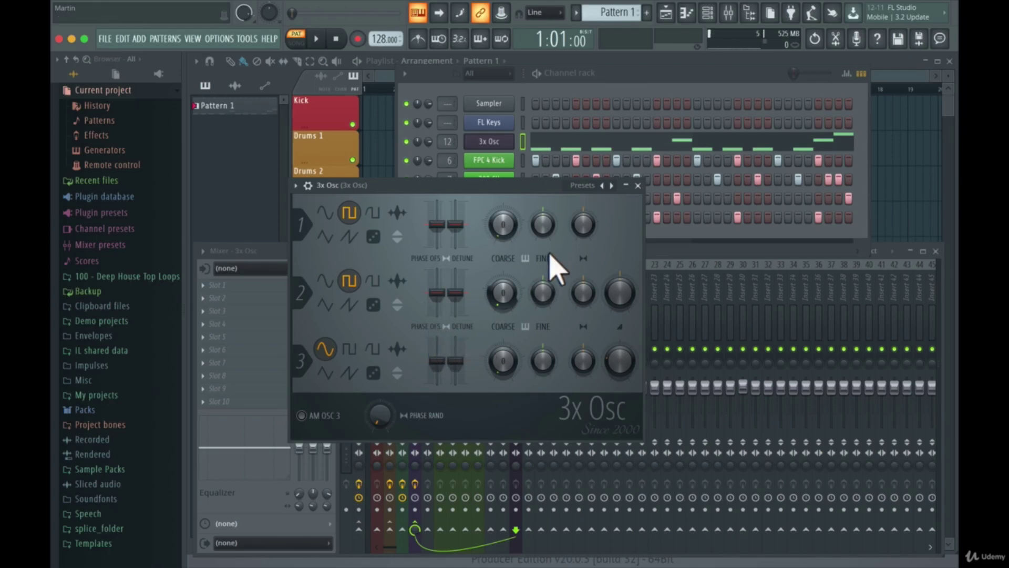
right_click(544, 225)
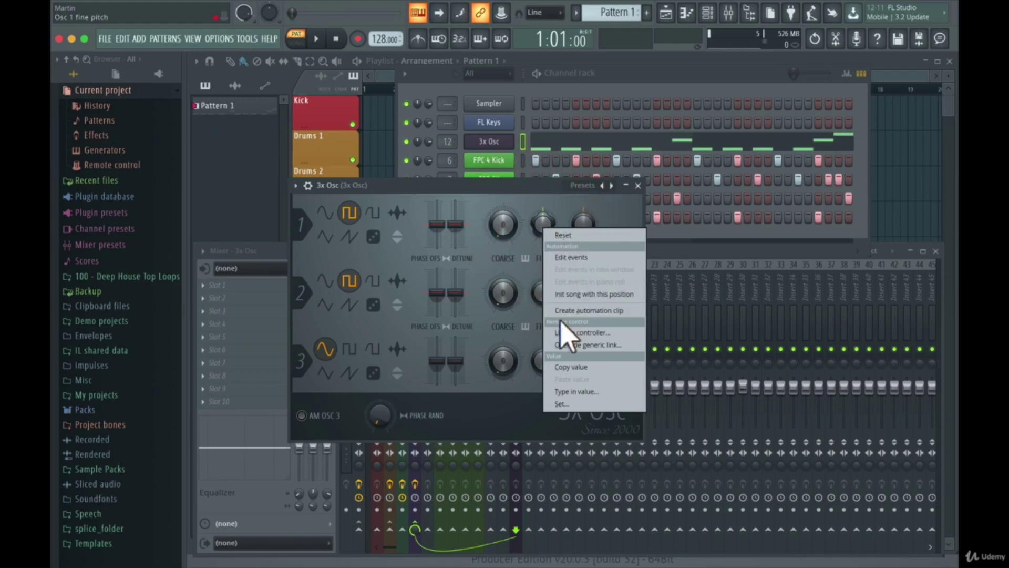
click(562, 203)
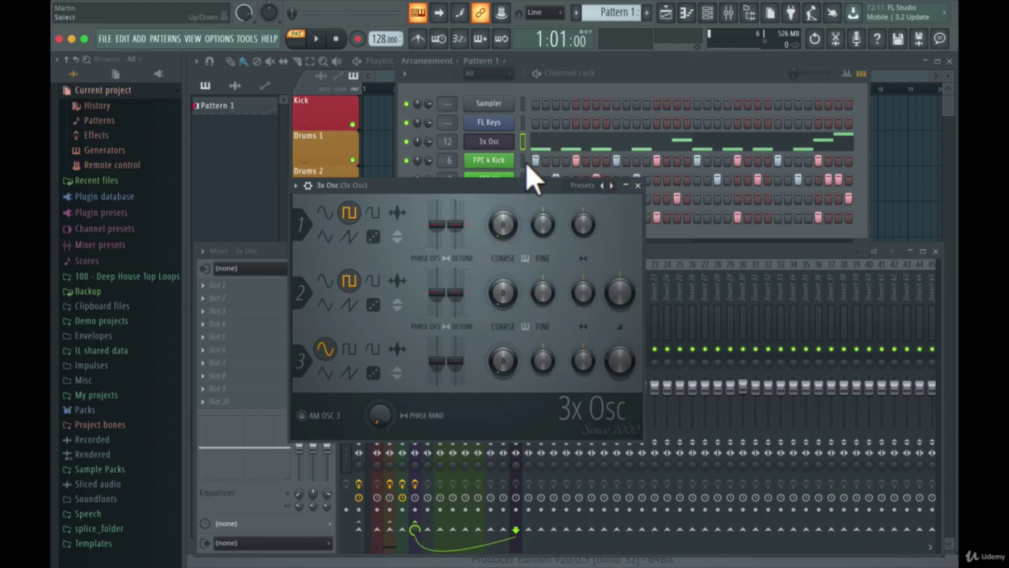
Close 3x Osc and load Serum as a new channel from More plugins
click(638, 187)
click(487, 244)
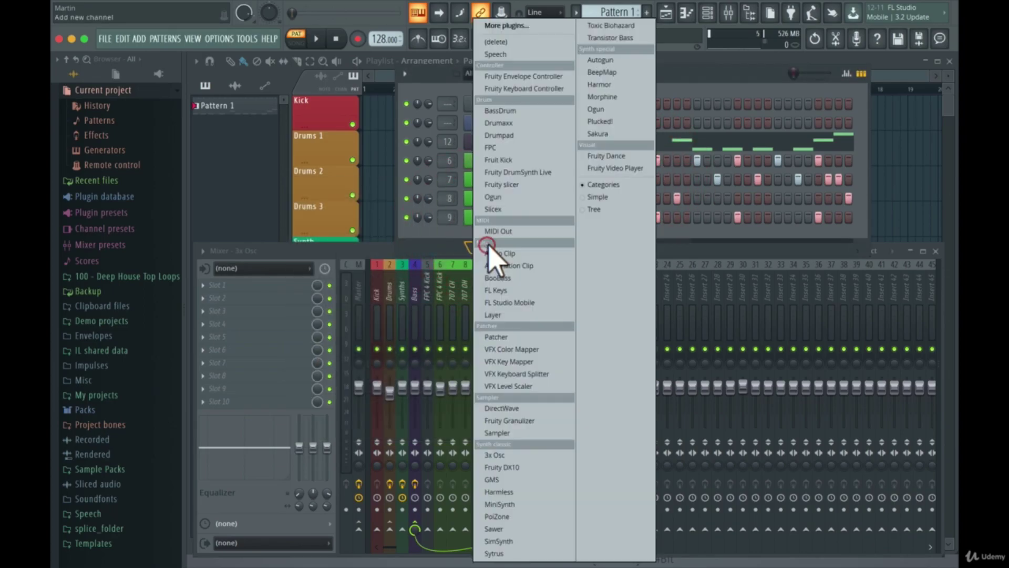
click(513, 26)
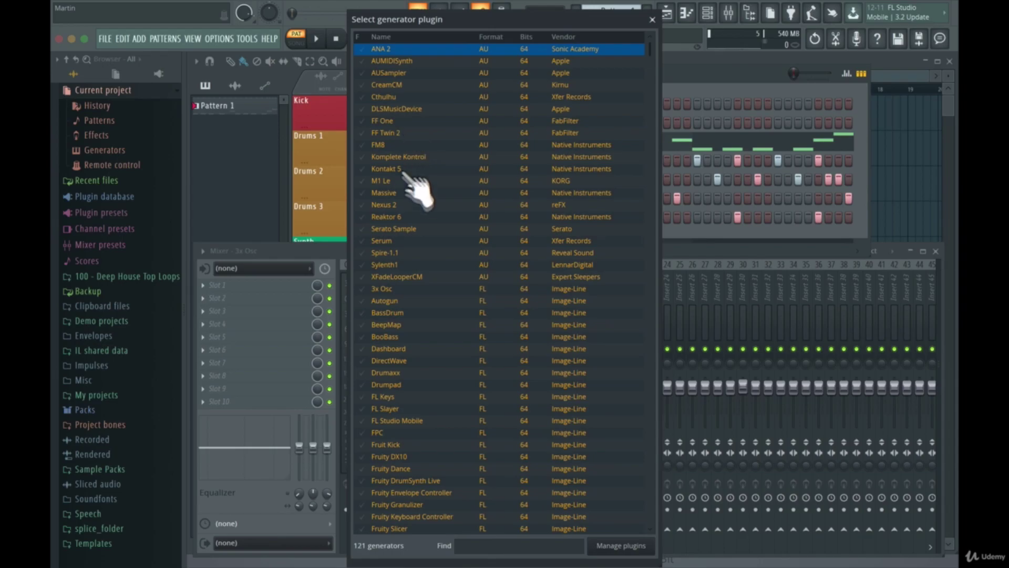
click(393, 241)
double_click(393, 241)
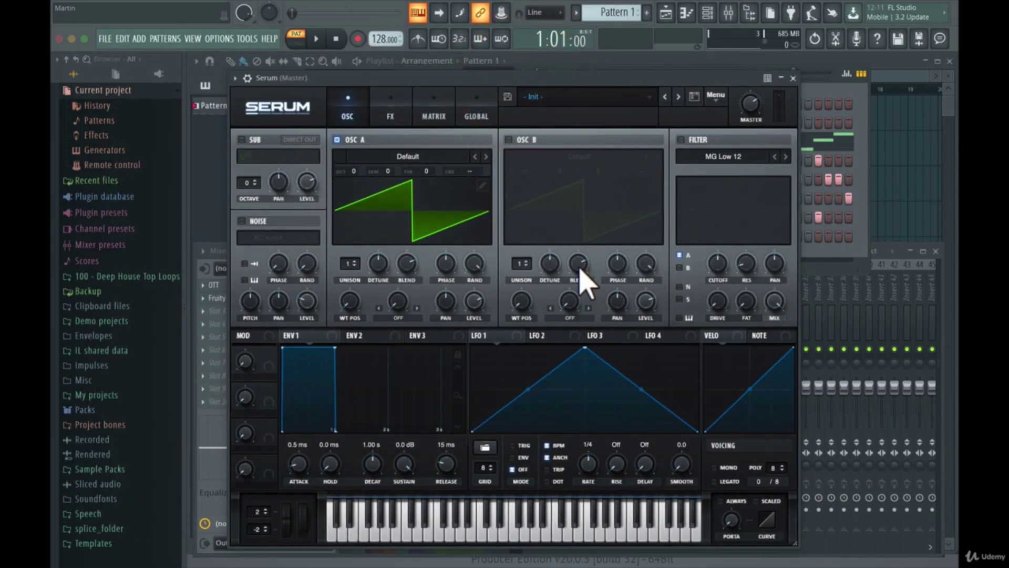
Check the options menu on Serum's OSC B Blend knob and dismiss it
right_click(575, 264)
click(576, 264)
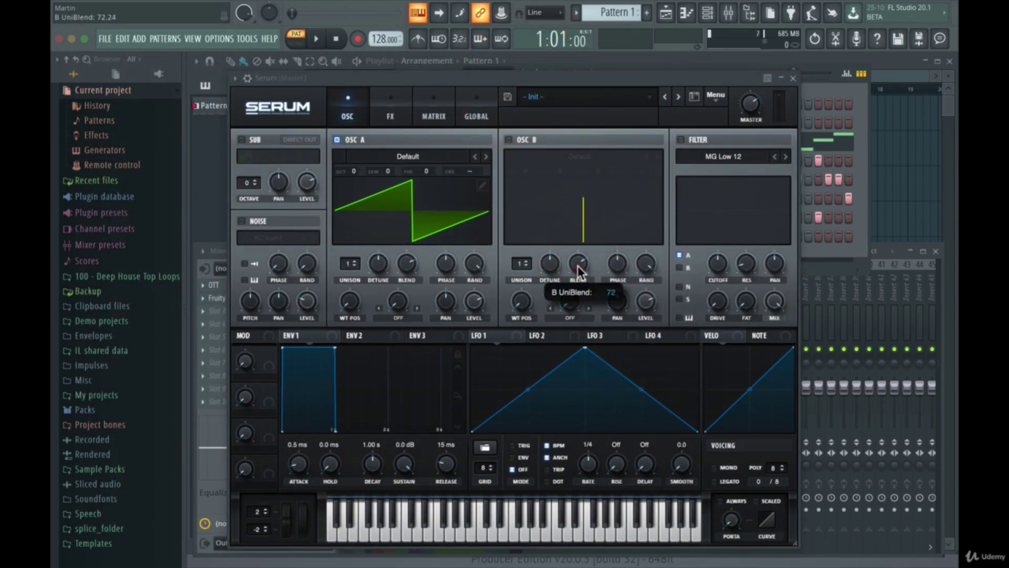
right_click(578, 262)
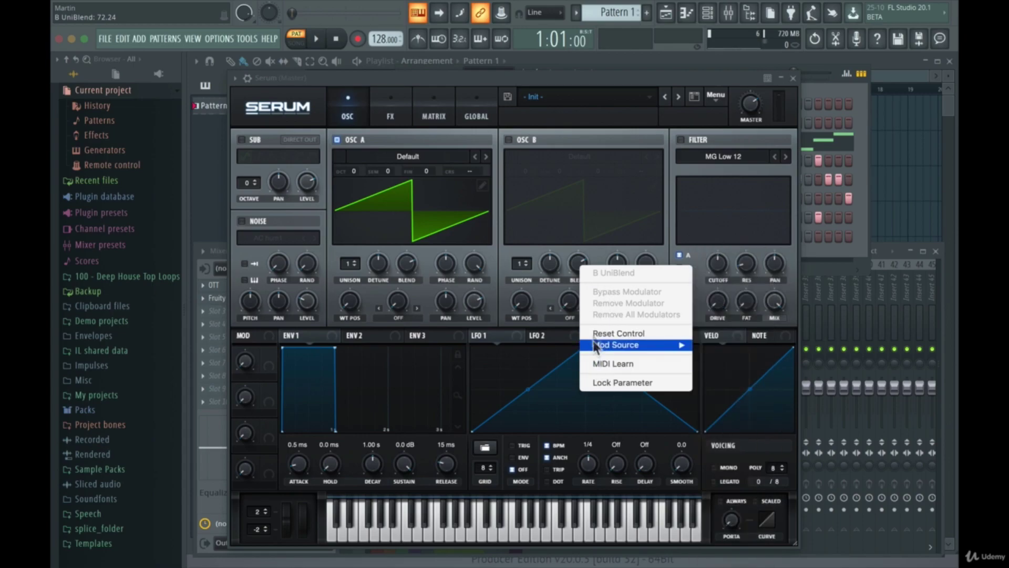
click(590, 258)
right_click(578, 265)
click(576, 266)
Set Serum's OSC B unison blend to 67.20 and shift the Serum window slightly
drag(576, 266, 579, 274)
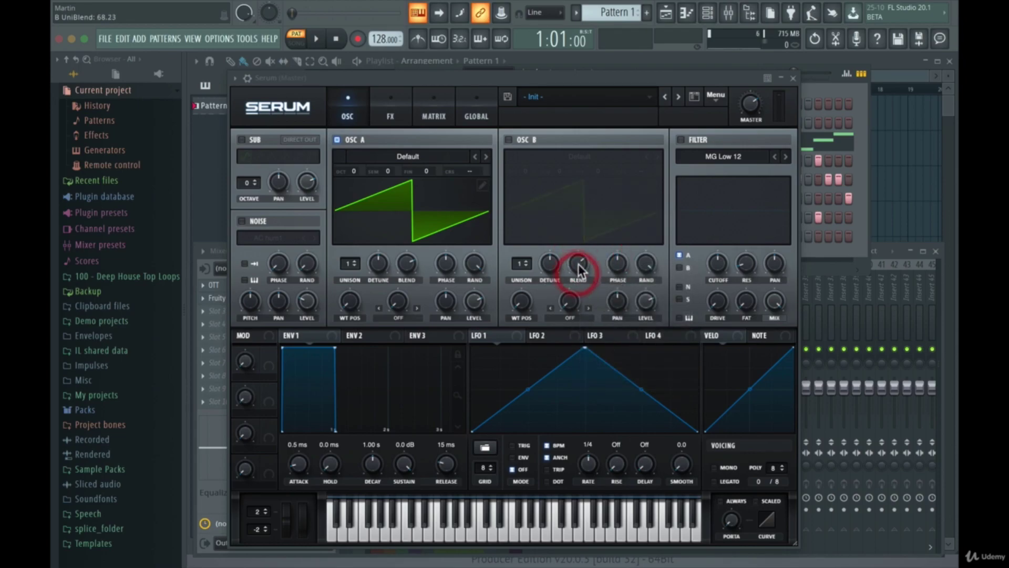
drag(577, 264, 579, 263)
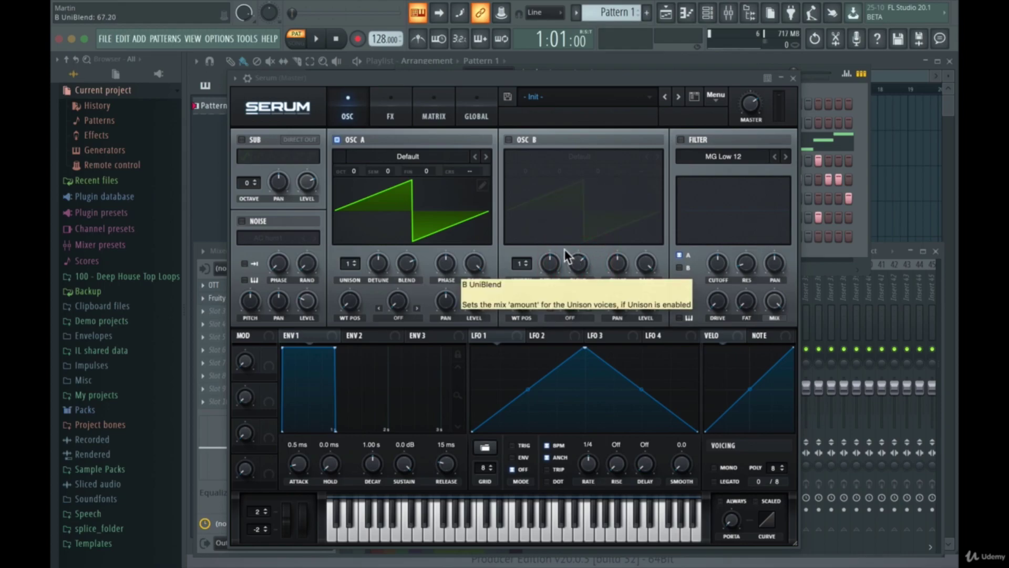
drag(450, 79, 465, 89)
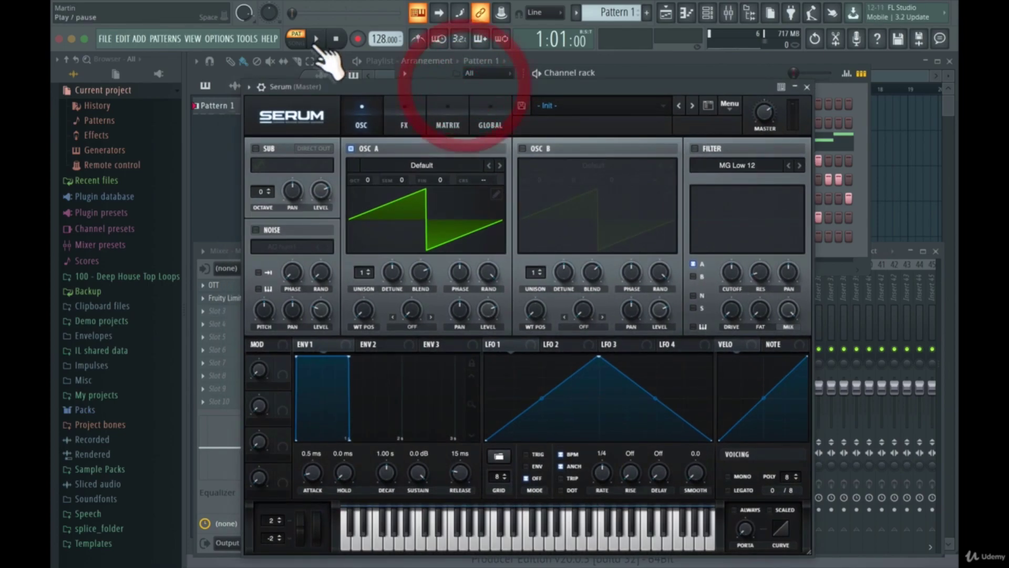
Link Serum's last tweaked parameter, B UniBlend, to a controller via Tools > Last tweaked
click(247, 39)
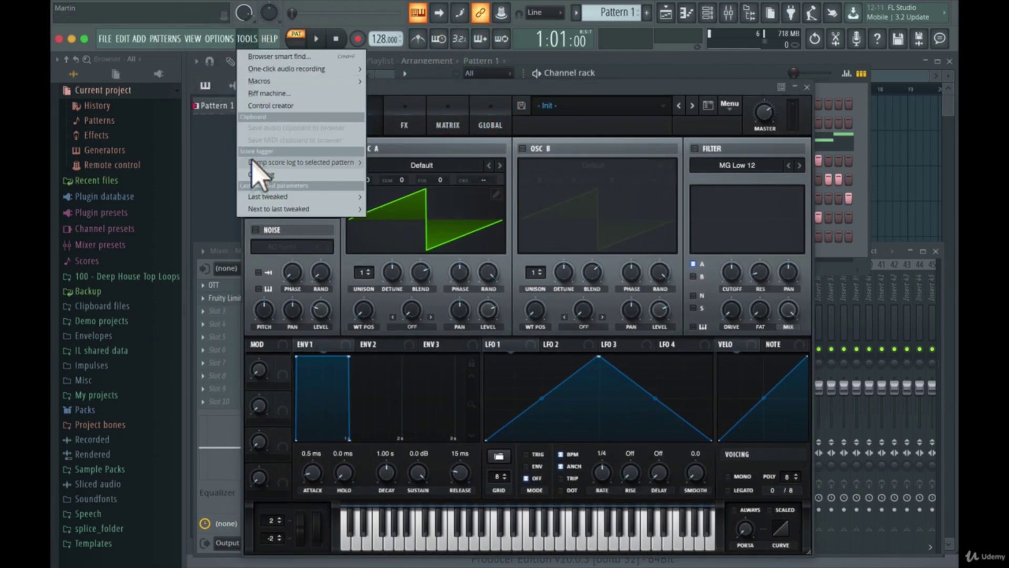
mouse_move(248, 196)
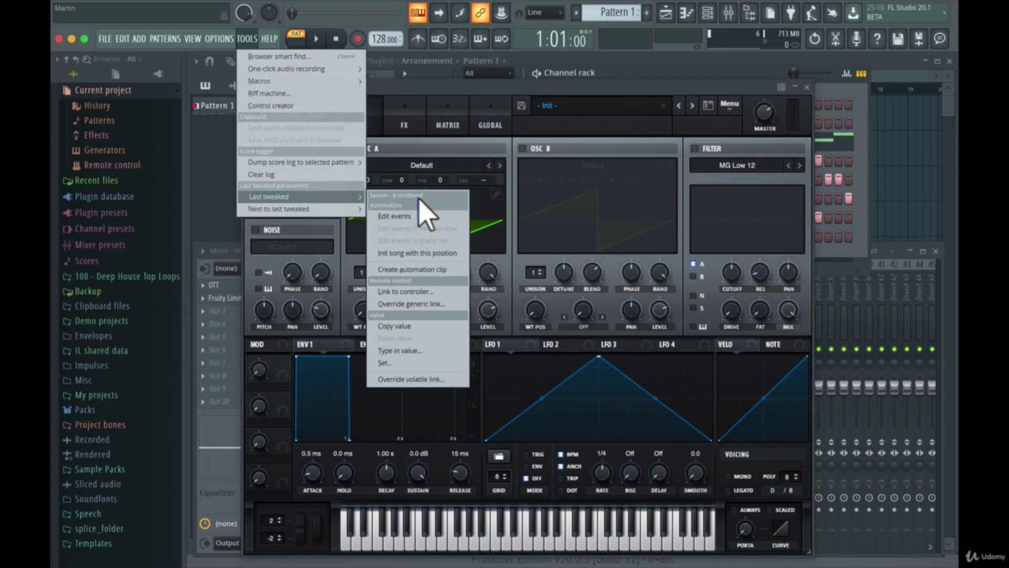
click(392, 292)
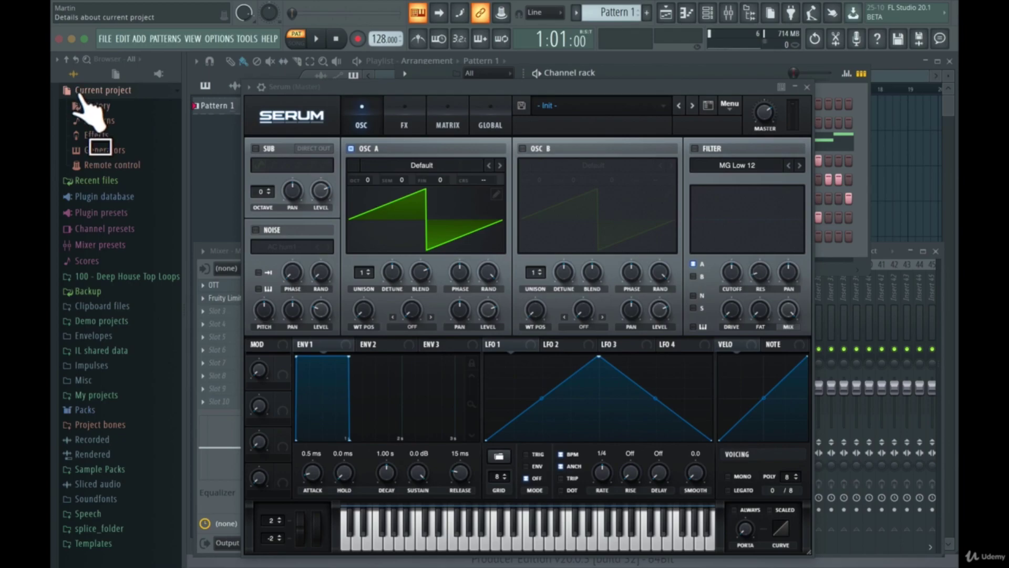
Expand the Remote control links and reset the Osc 1 coarse pitch link's controller number
click(105, 165)
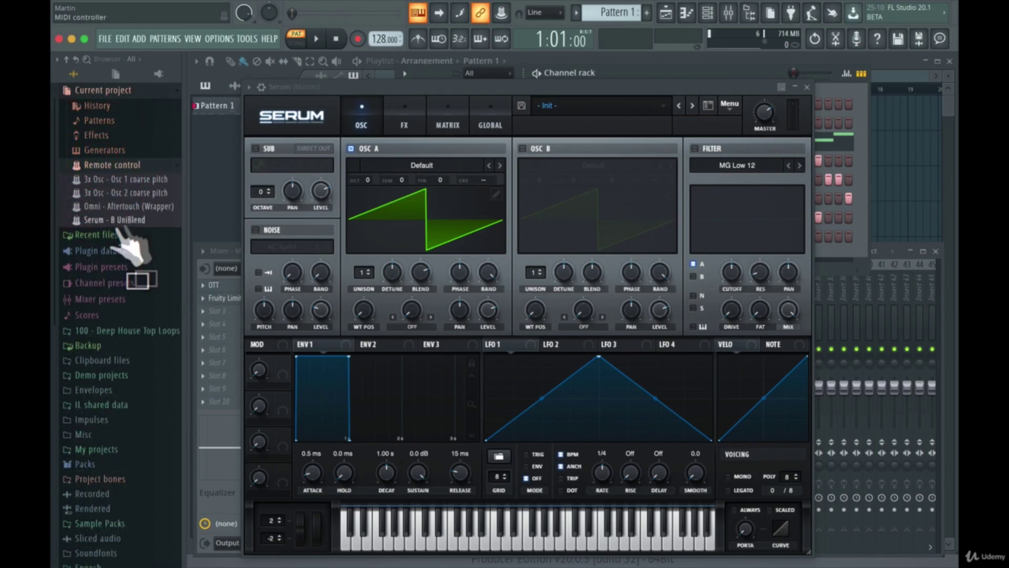
double_click(120, 180)
click(449, 327)
click(581, 121)
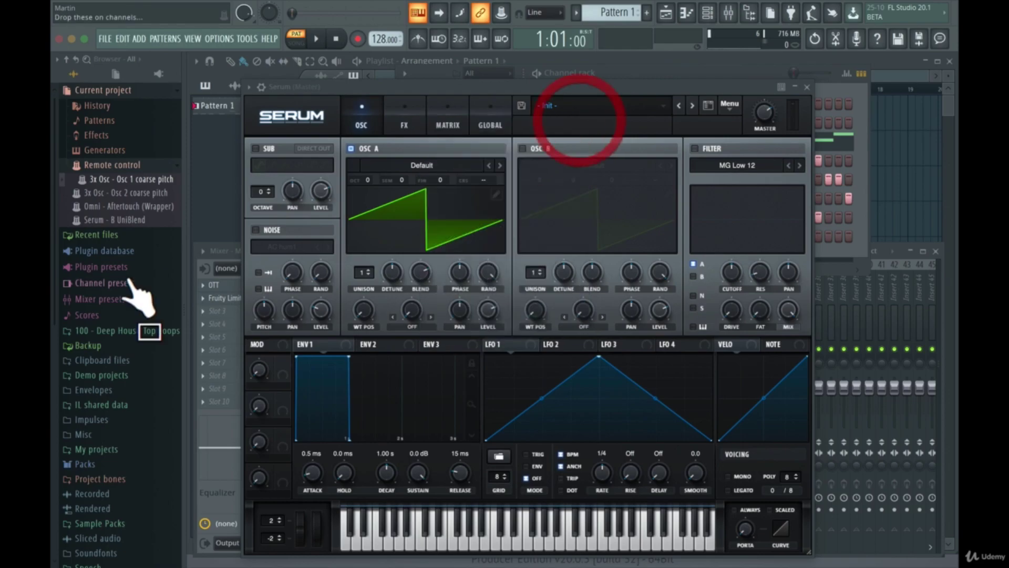